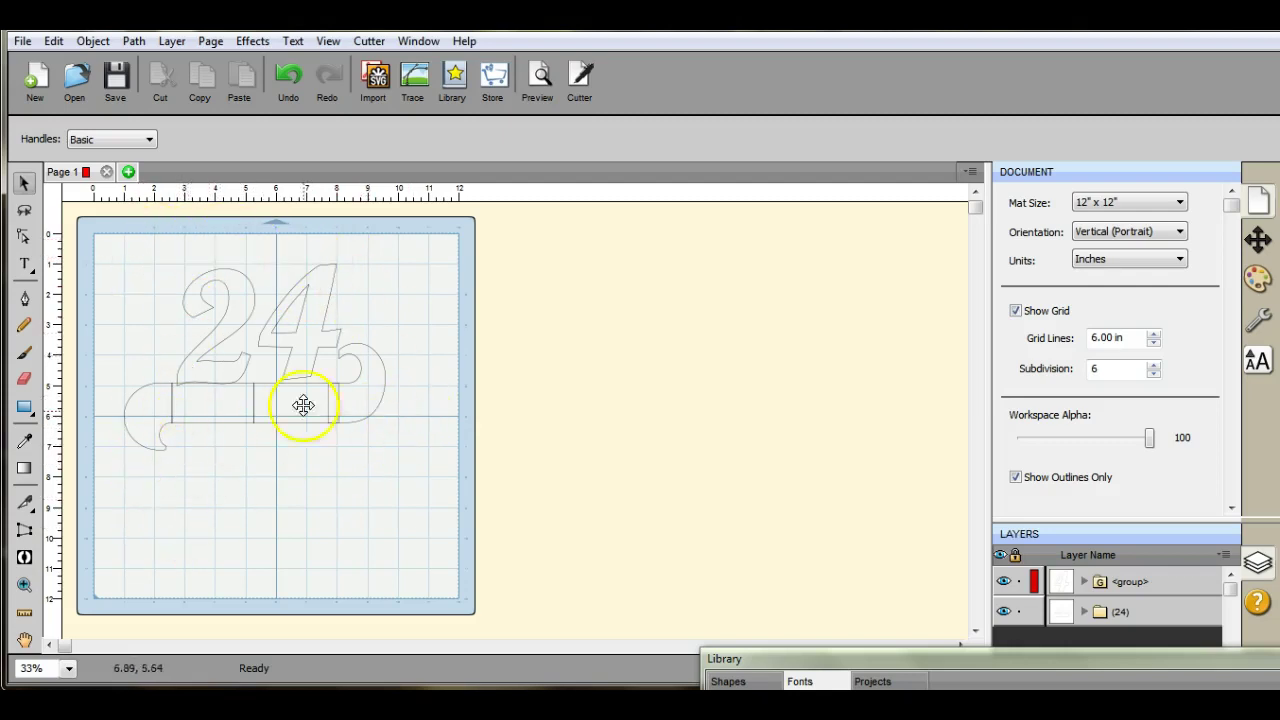
# Nudge the 4 down slightly so it lines up with the 2 (Y about 1.190 in).
pyautogui.click(312, 292)
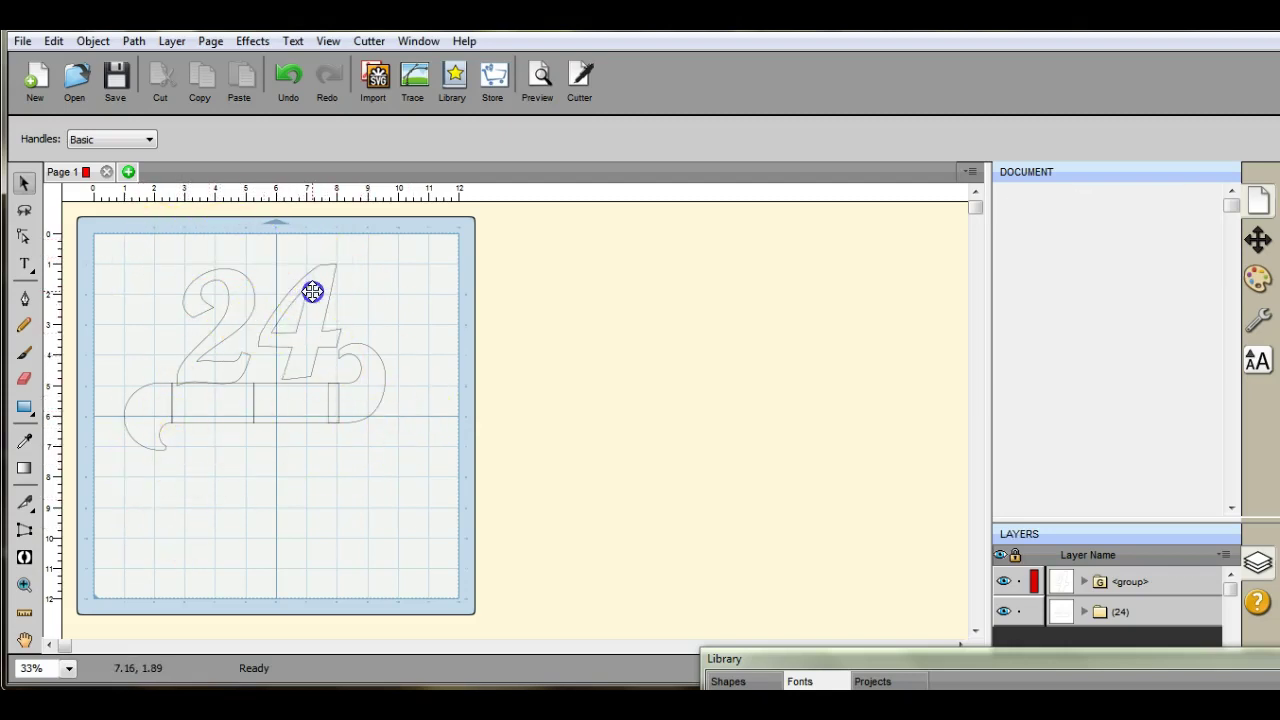
pyautogui.moveTo(312, 295); pyautogui.dragTo(312, 298)
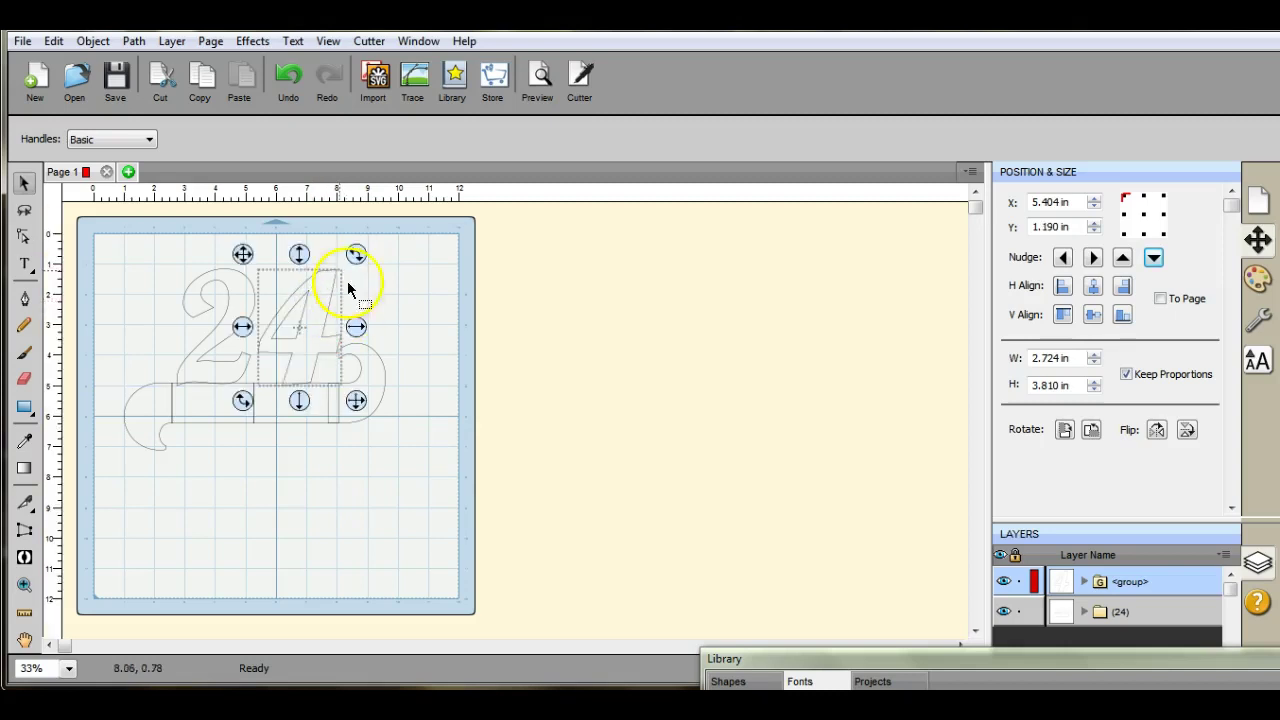
pyautogui.click(114, 249)
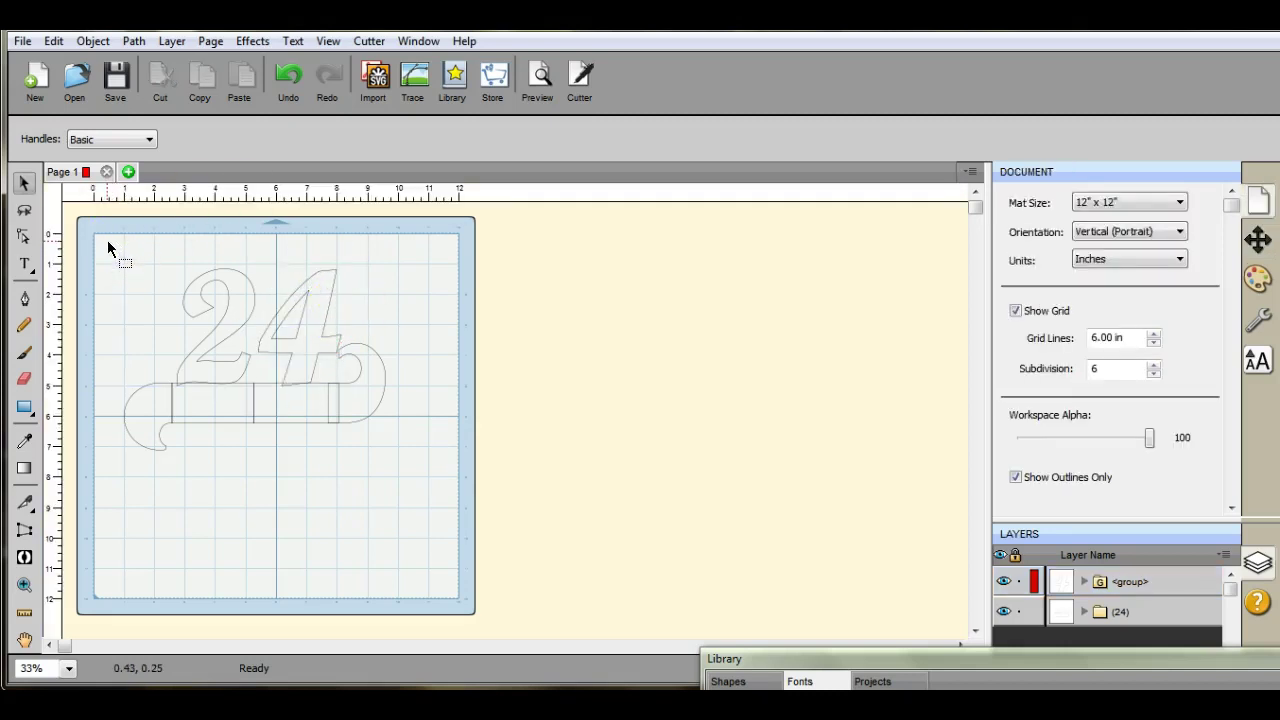
pyautogui.moveTo(107, 241); pyautogui.dragTo(406, 471)
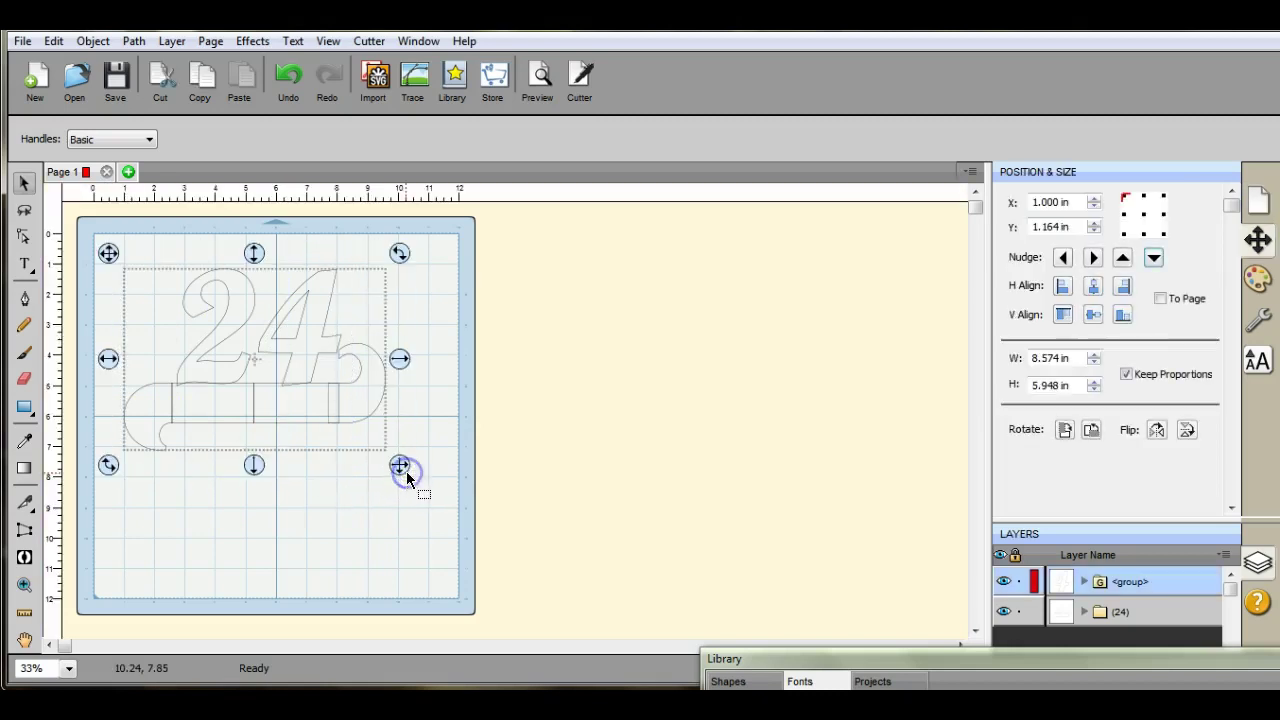
pyautogui.click(132, 40)
pyautogui.click(168, 65)
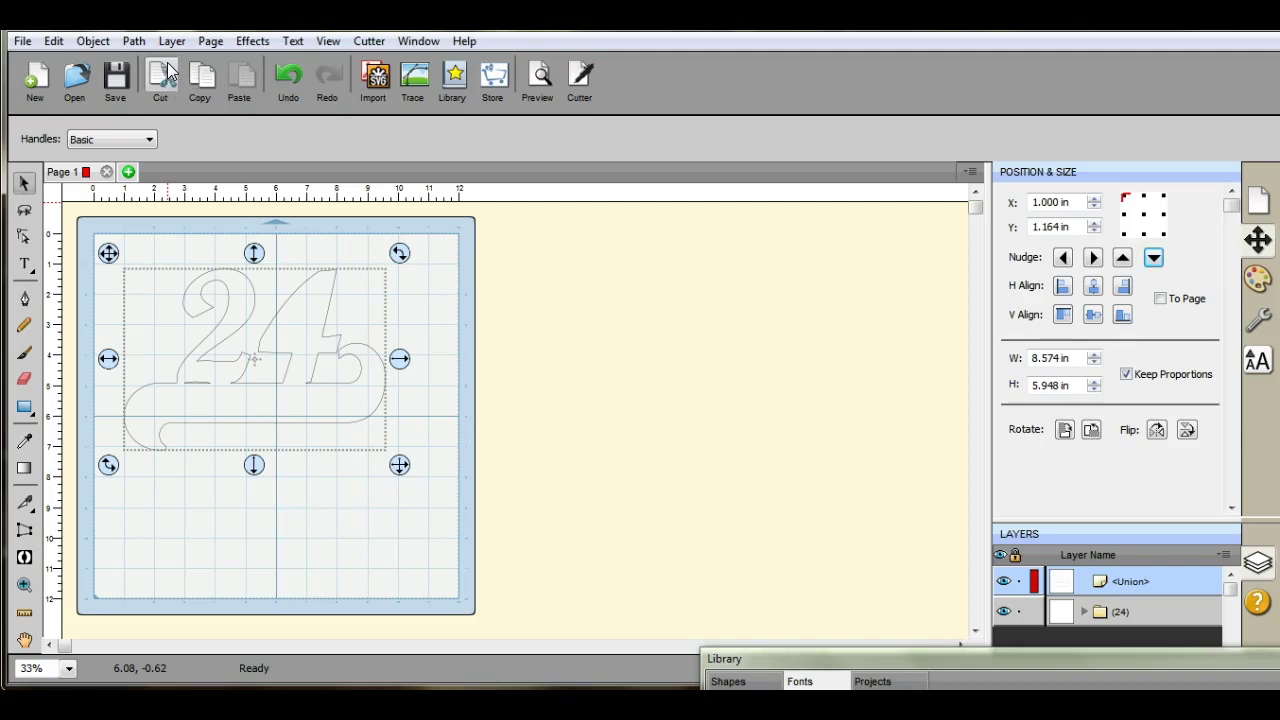
pyautogui.click(297, 81)
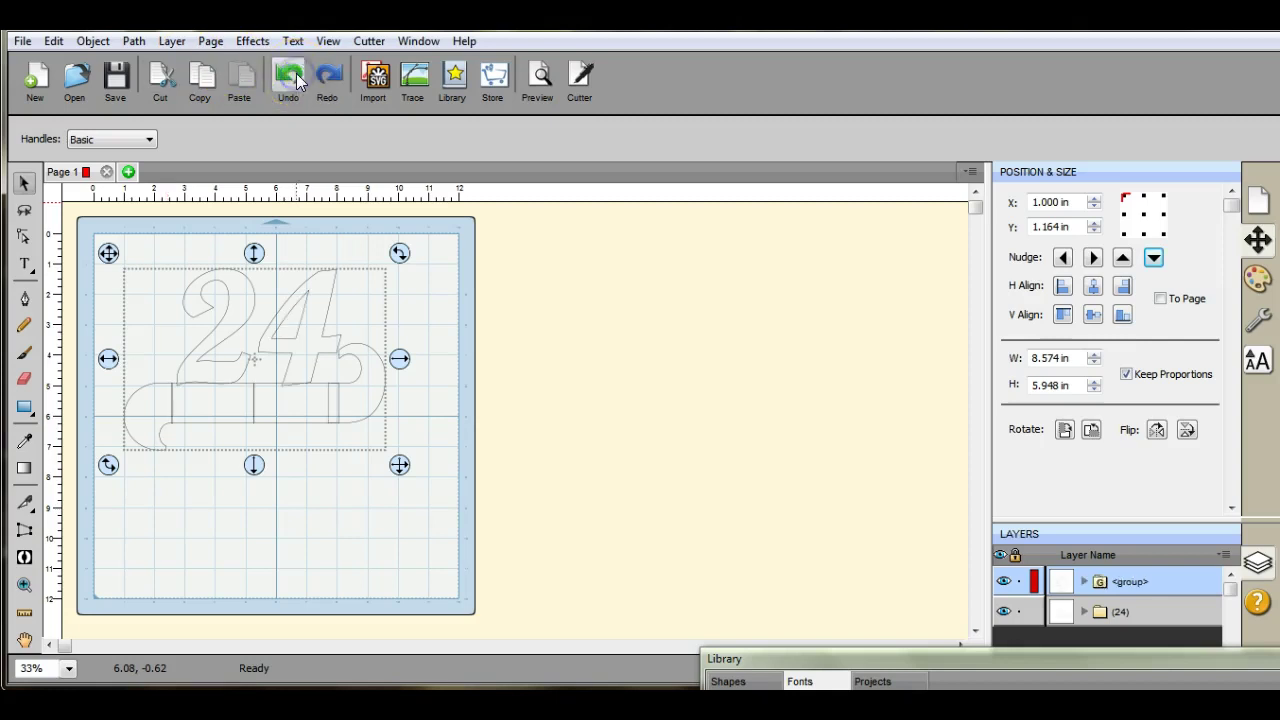
pyautogui.click(320, 555)
# Drag the 4 out of the banner to the mat's lower right.
pyautogui.click(309, 341)
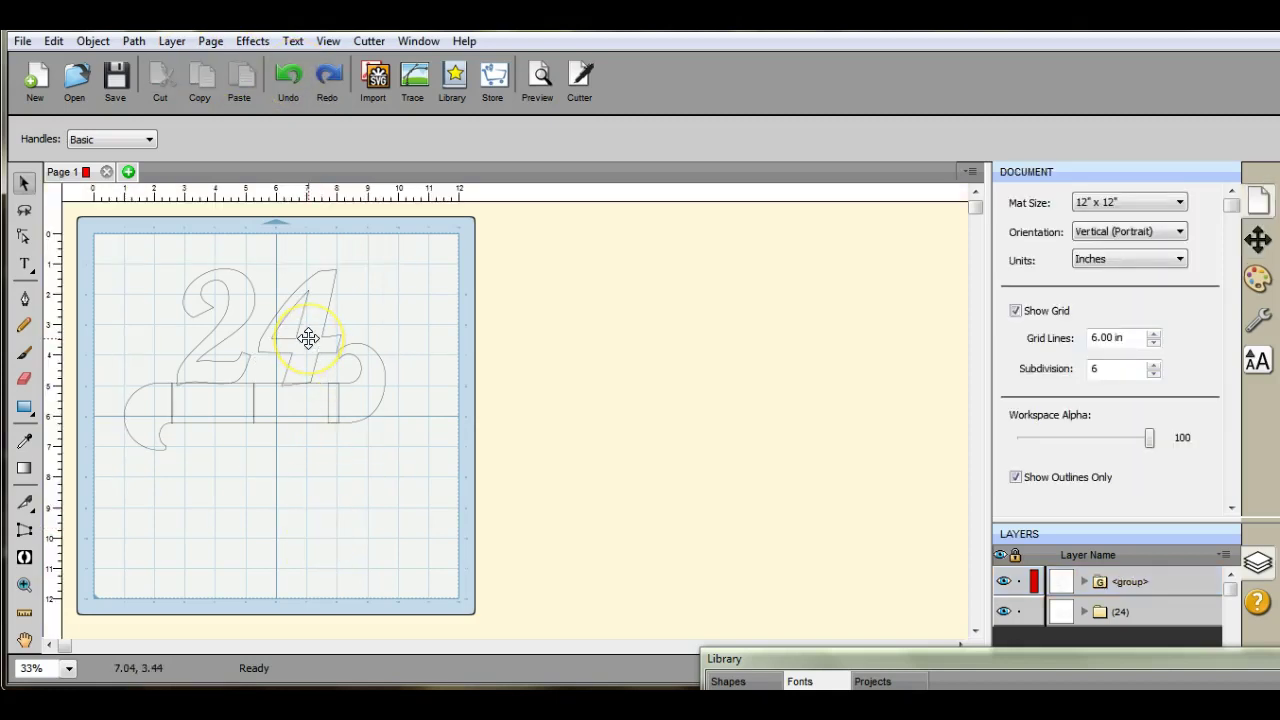
pyautogui.moveTo(311, 326); pyautogui.dragTo(337, 523)
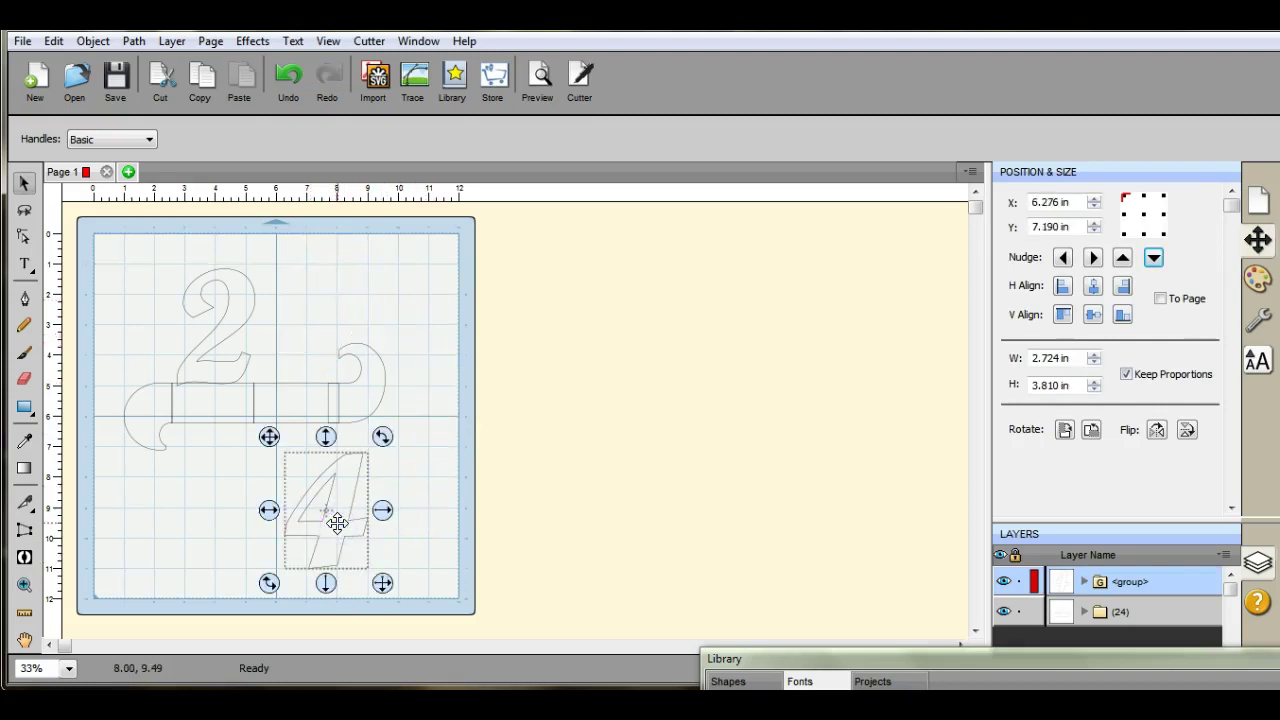
pyautogui.click(134, 41)
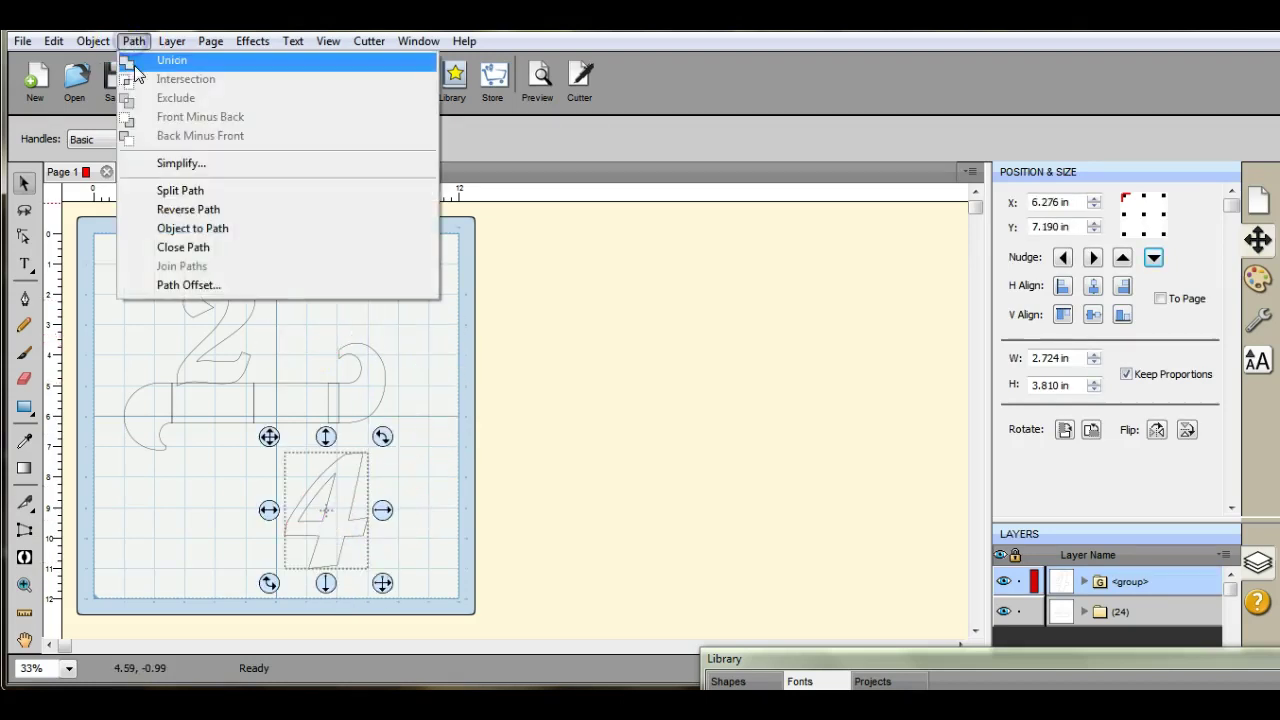
pyautogui.click(537, 340)
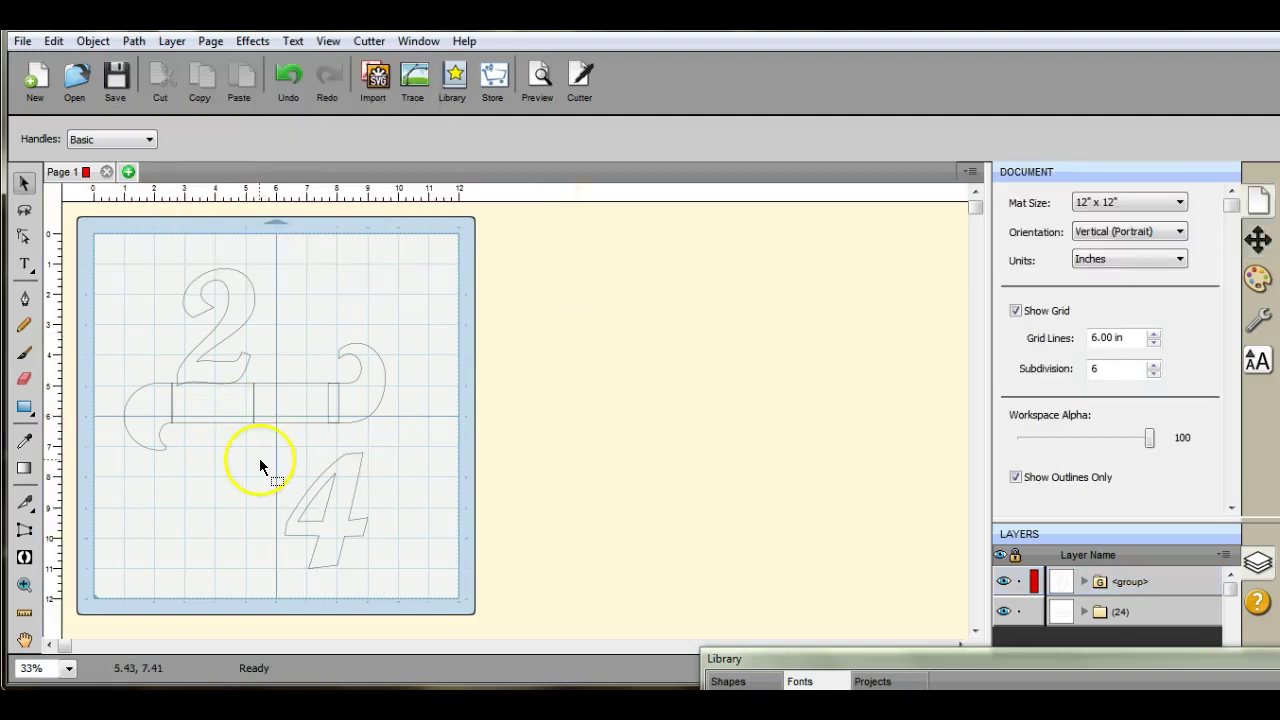
# Ungroup the 4 into its outline and inner triangle pieces.
pyautogui.moveTo(265, 431); pyautogui.dragTo(419, 604)
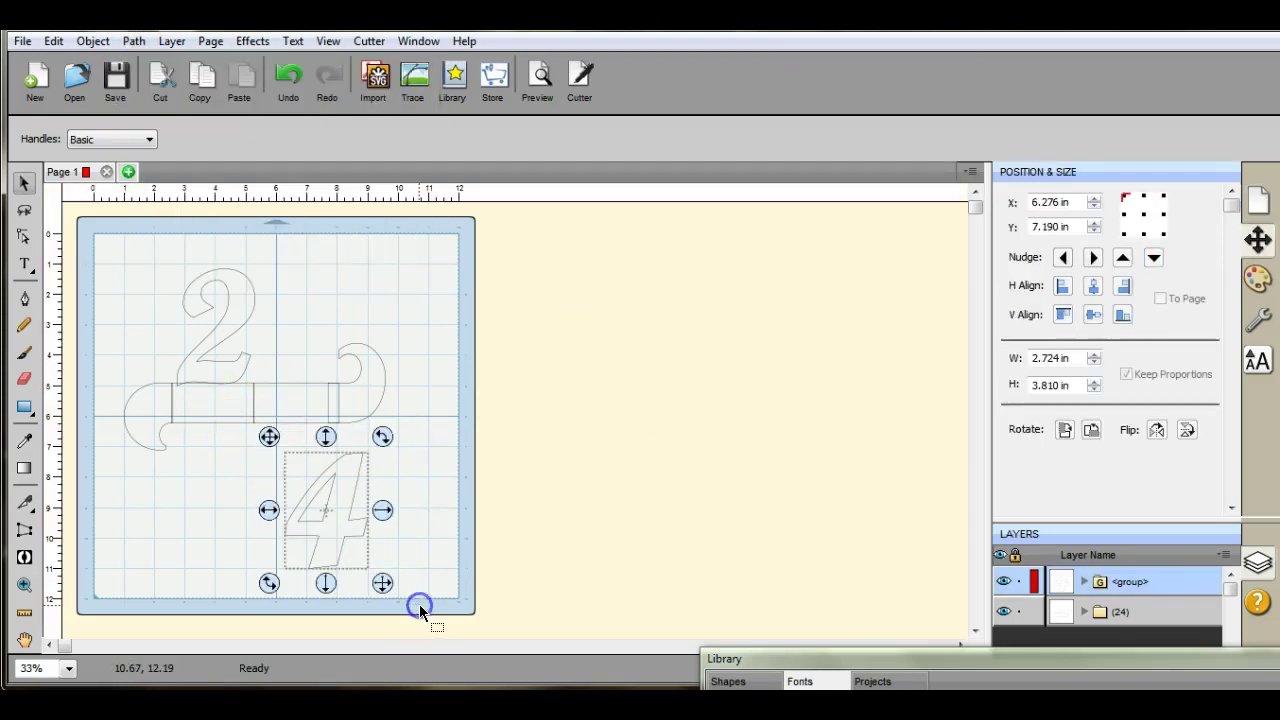
pyautogui.click(134, 41)
pyautogui.click(84, 41)
pyautogui.click(84, 41)
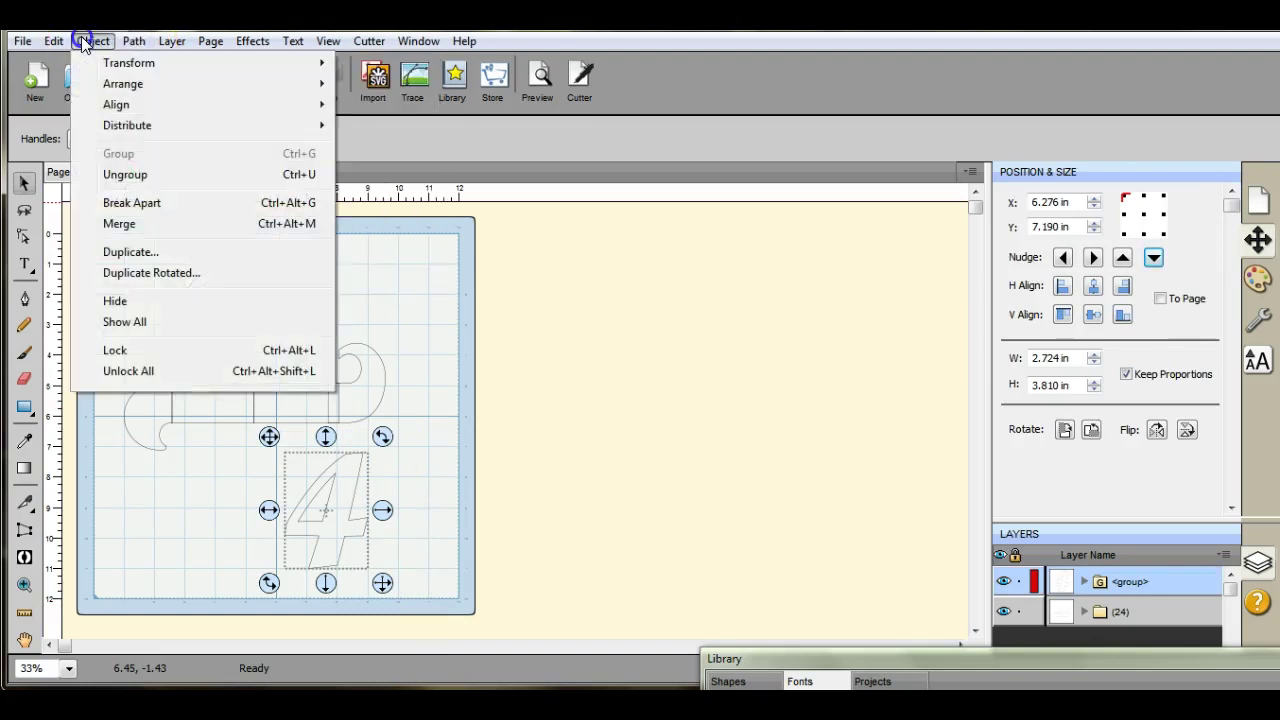
pyautogui.click(124, 178)
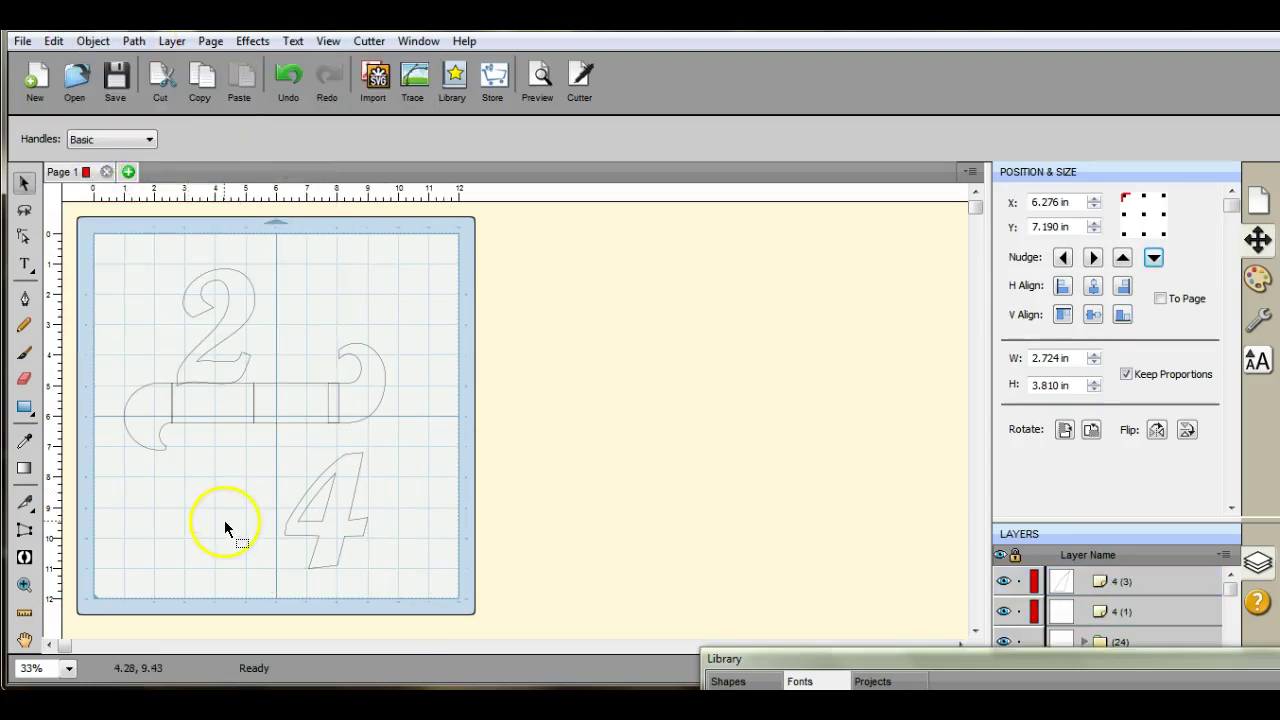
# Check the inner triangle piece, then select both pieces of the 4.
pyautogui.click(260, 506)
pyautogui.click(316, 510)
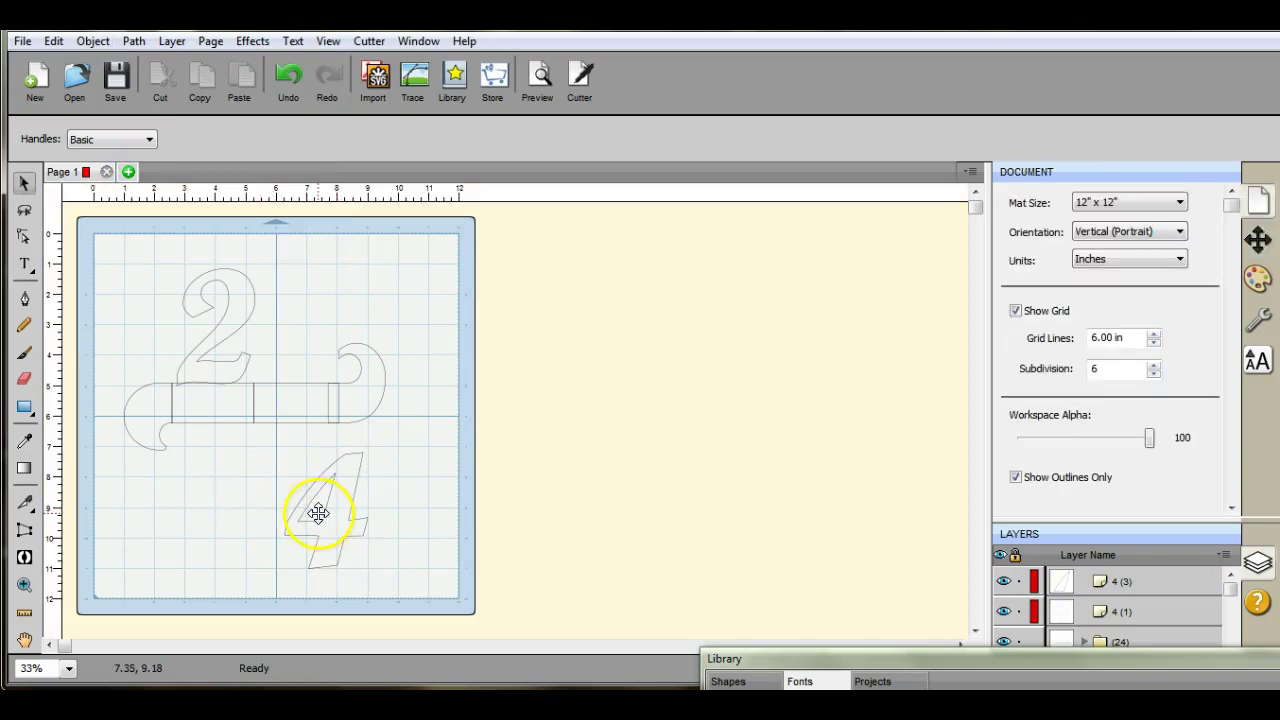
pyautogui.moveTo(317, 513); pyautogui.dragTo(317, 513)
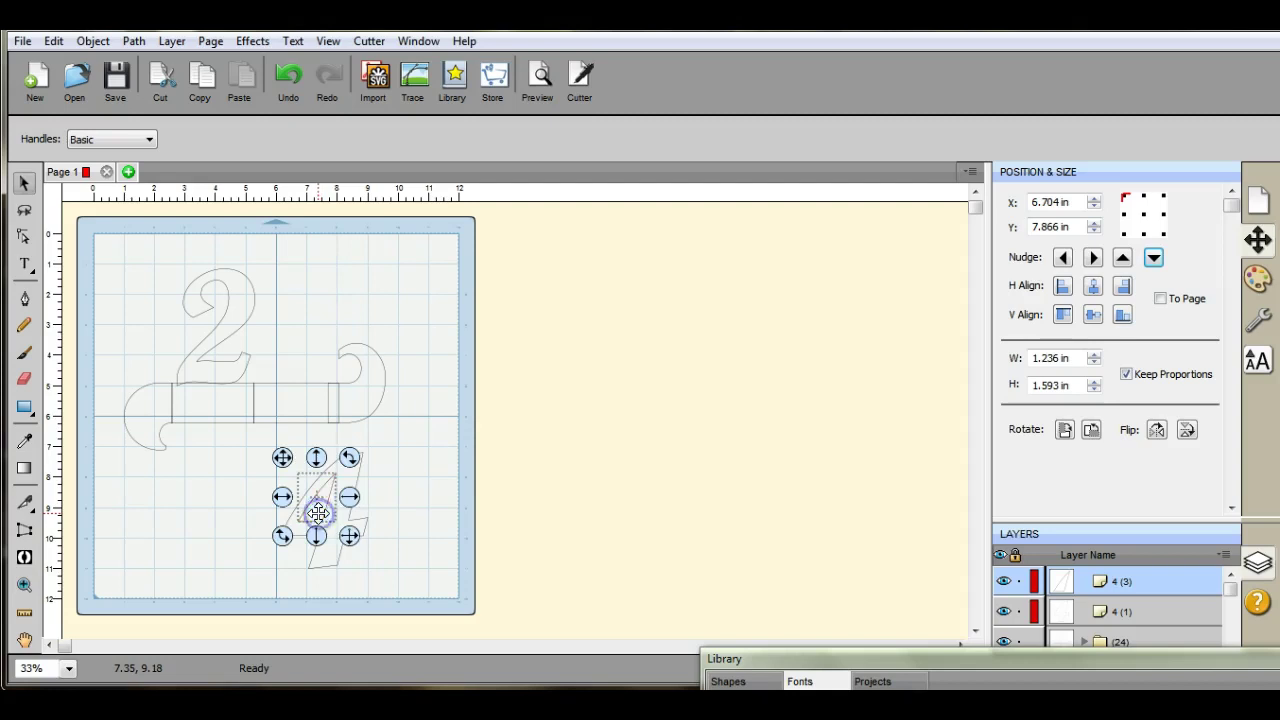
pyautogui.click(197, 437)
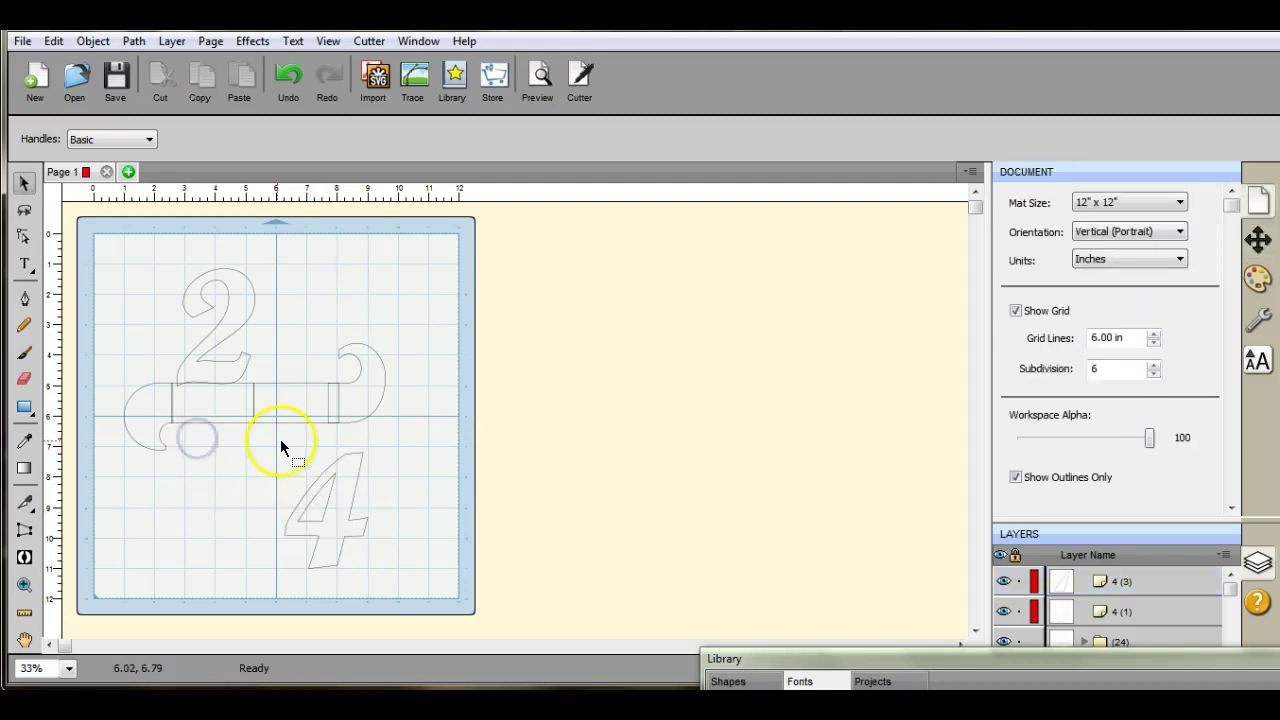
pyautogui.moveTo(266, 436); pyautogui.dragTo(399, 615)
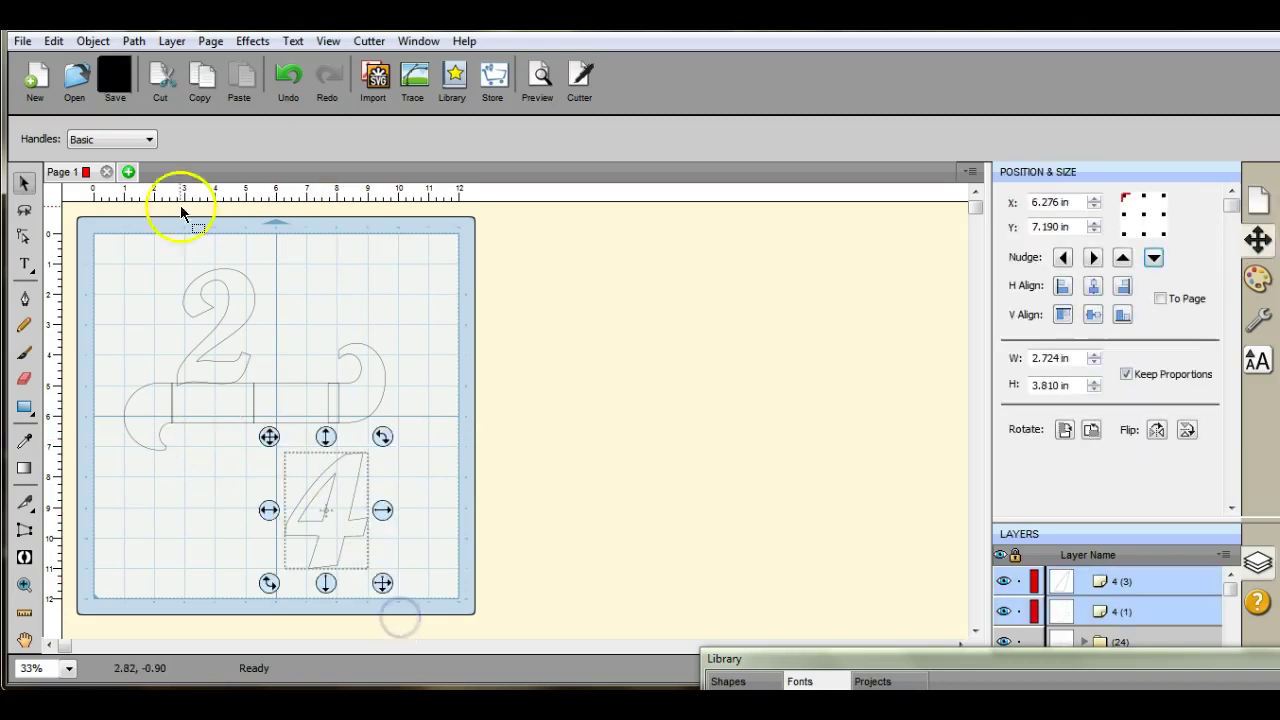
# Apply Path > Exclude to the two 4 pieces and move the 4 beside the 2.
pyautogui.click(134, 41)
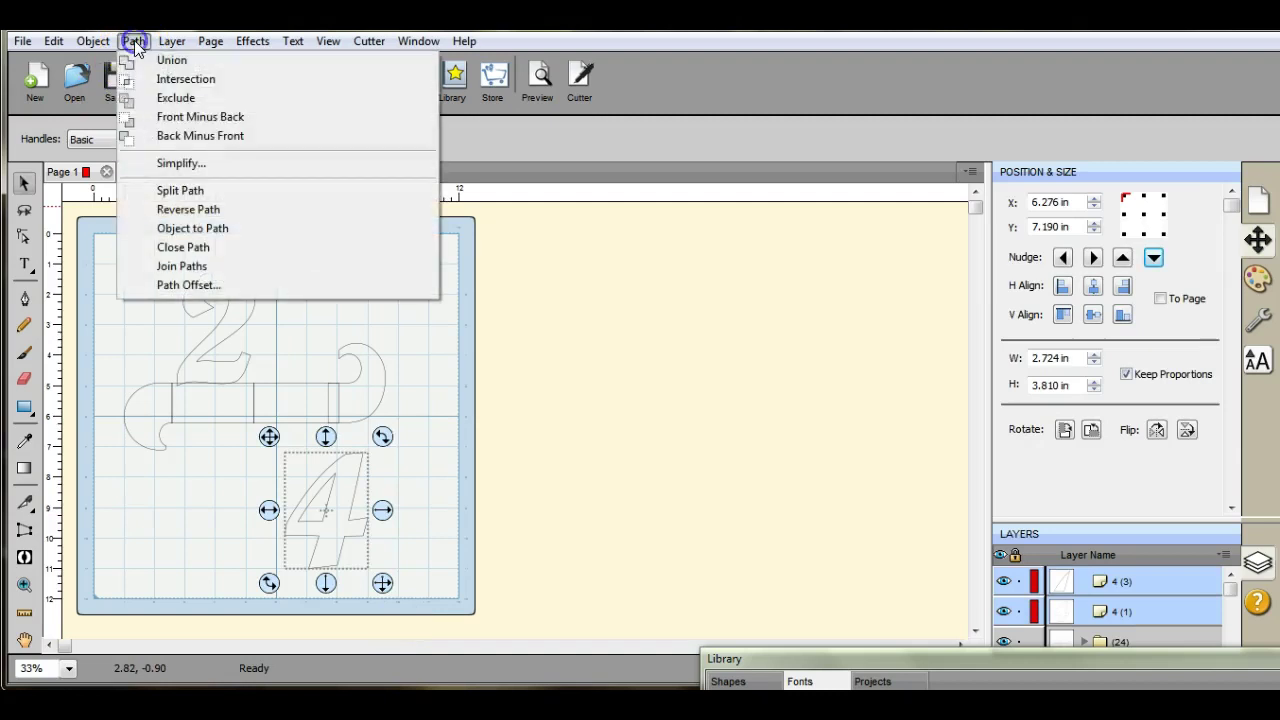
pyautogui.click(155, 98)
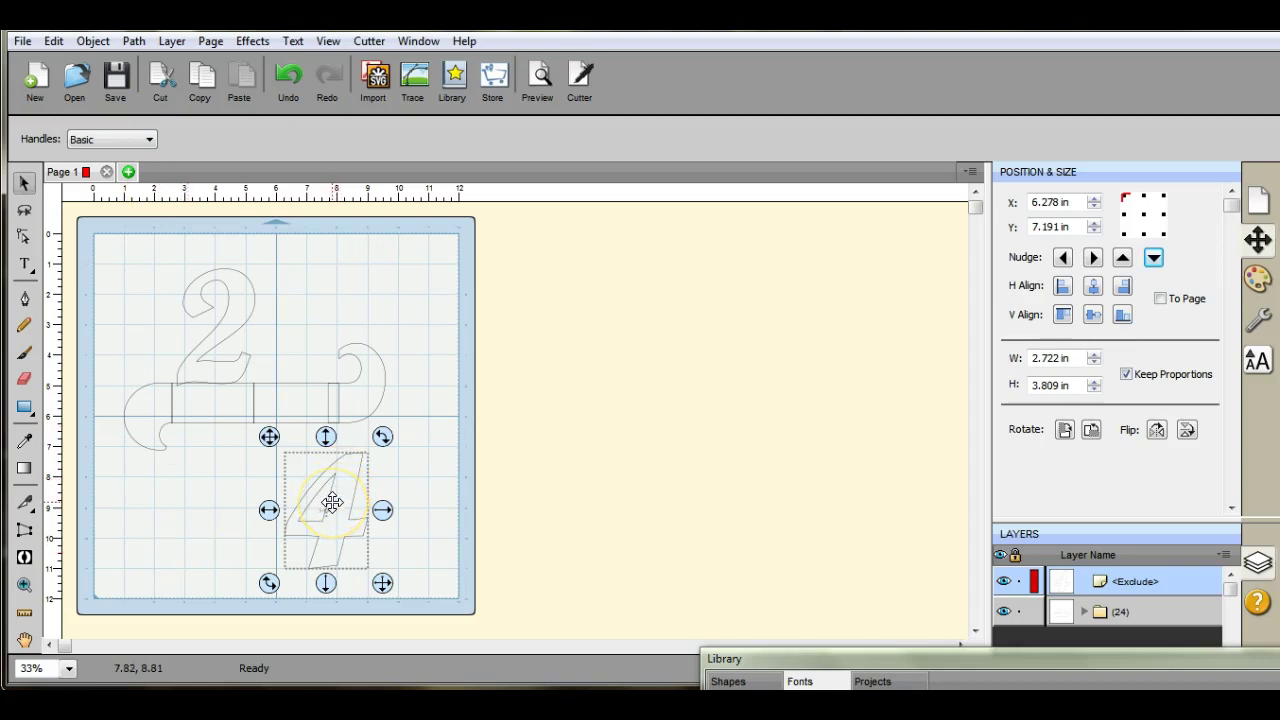
pyautogui.moveTo(332, 502); pyautogui.dragTo(304, 320)
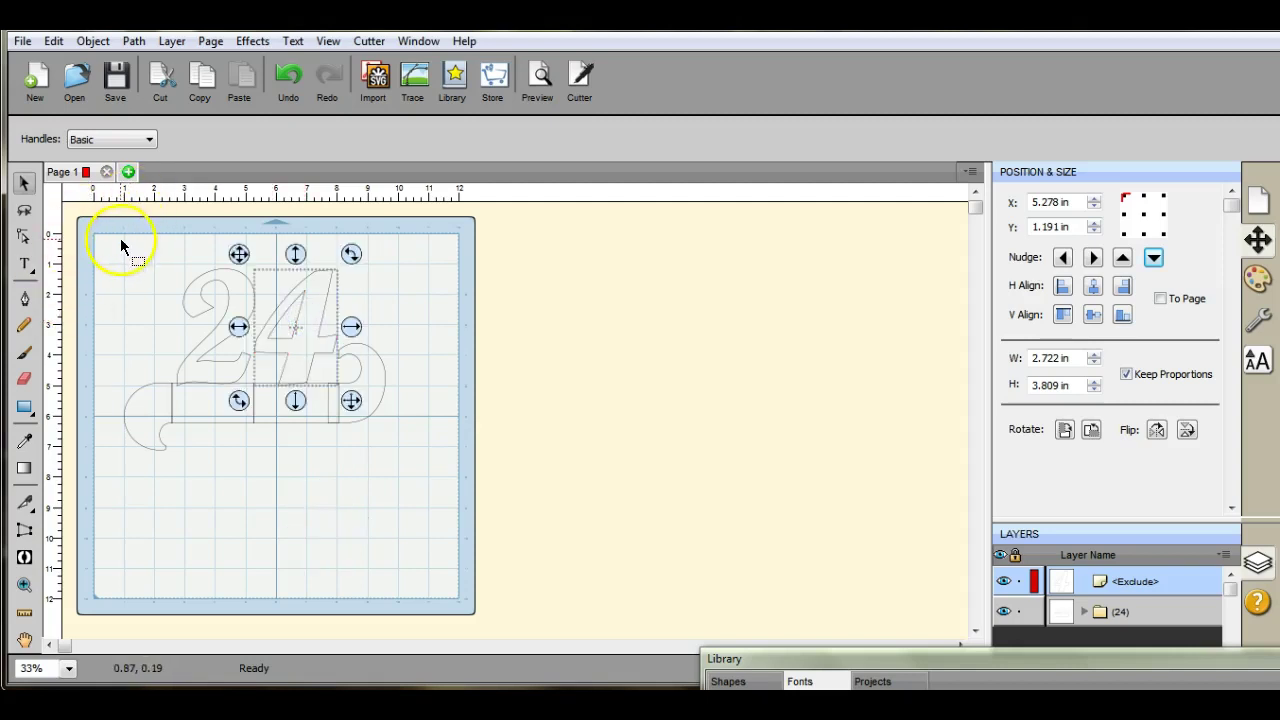
# Select the whole 24 banner and weld it with Path > Union.
pyautogui.moveTo(121, 245); pyautogui.dragTo(425, 507)
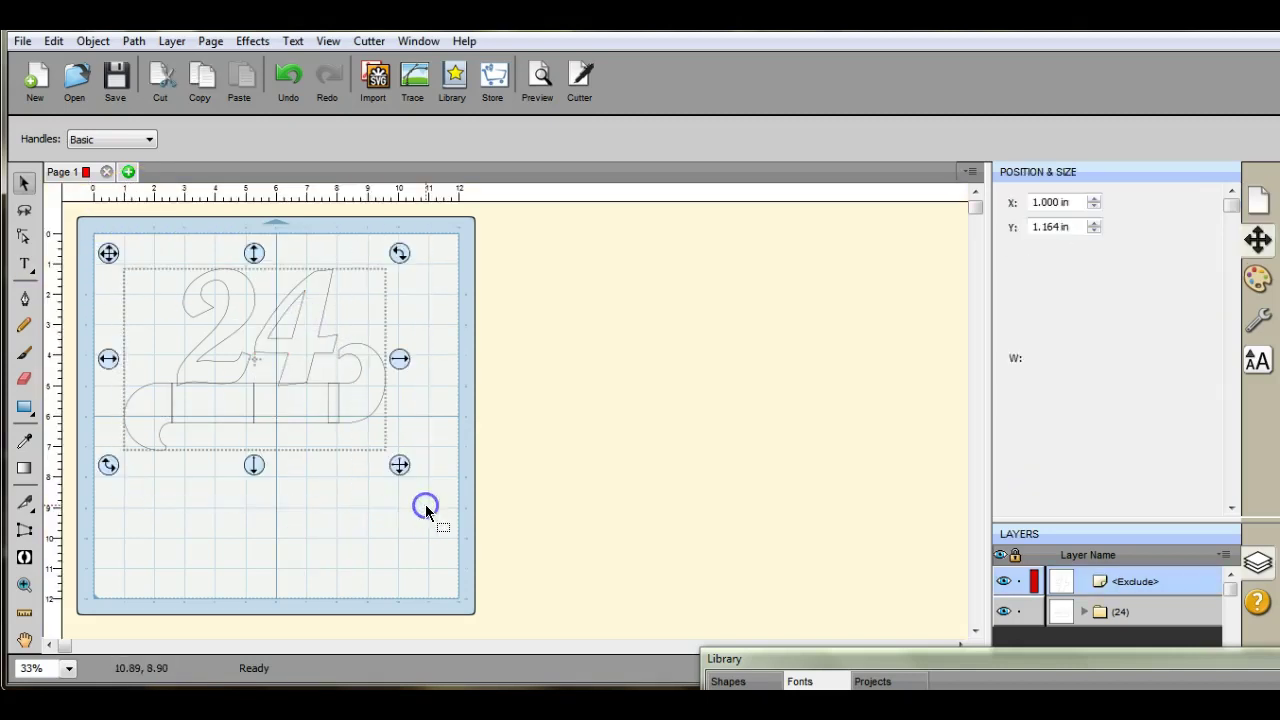
pyautogui.click(135, 41)
pyautogui.click(153, 62)
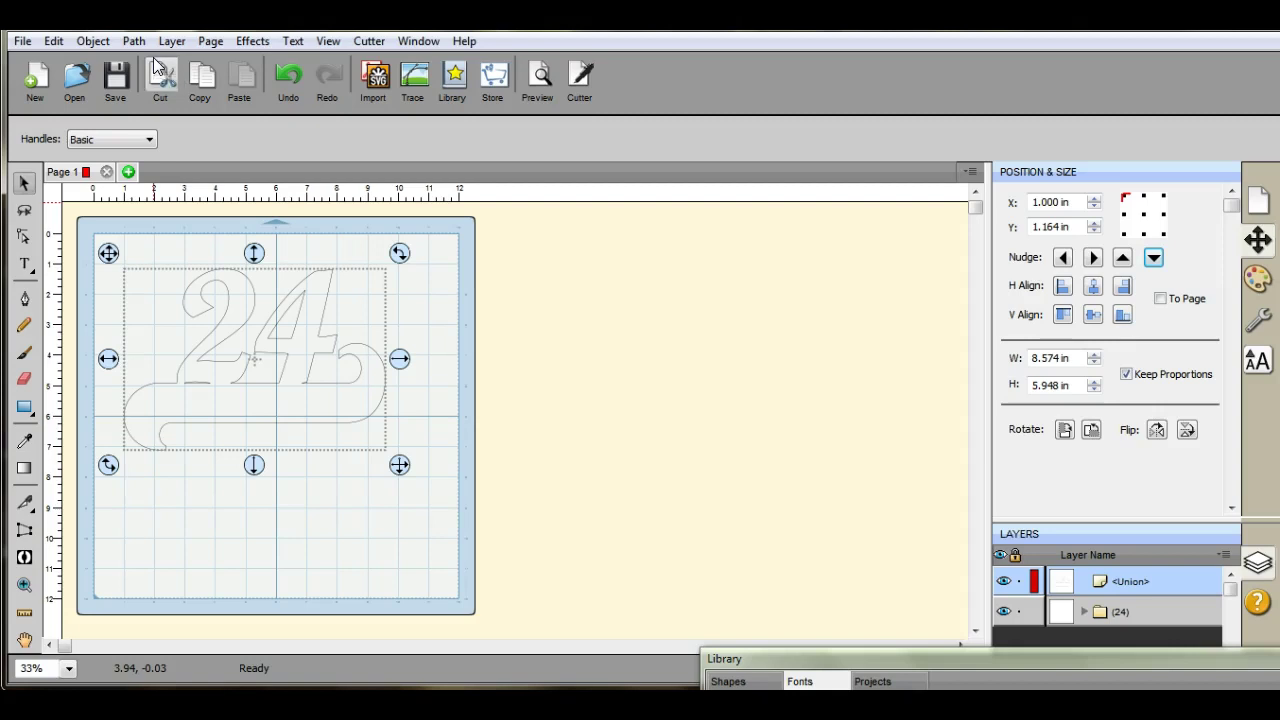
pyautogui.click(265, 322)
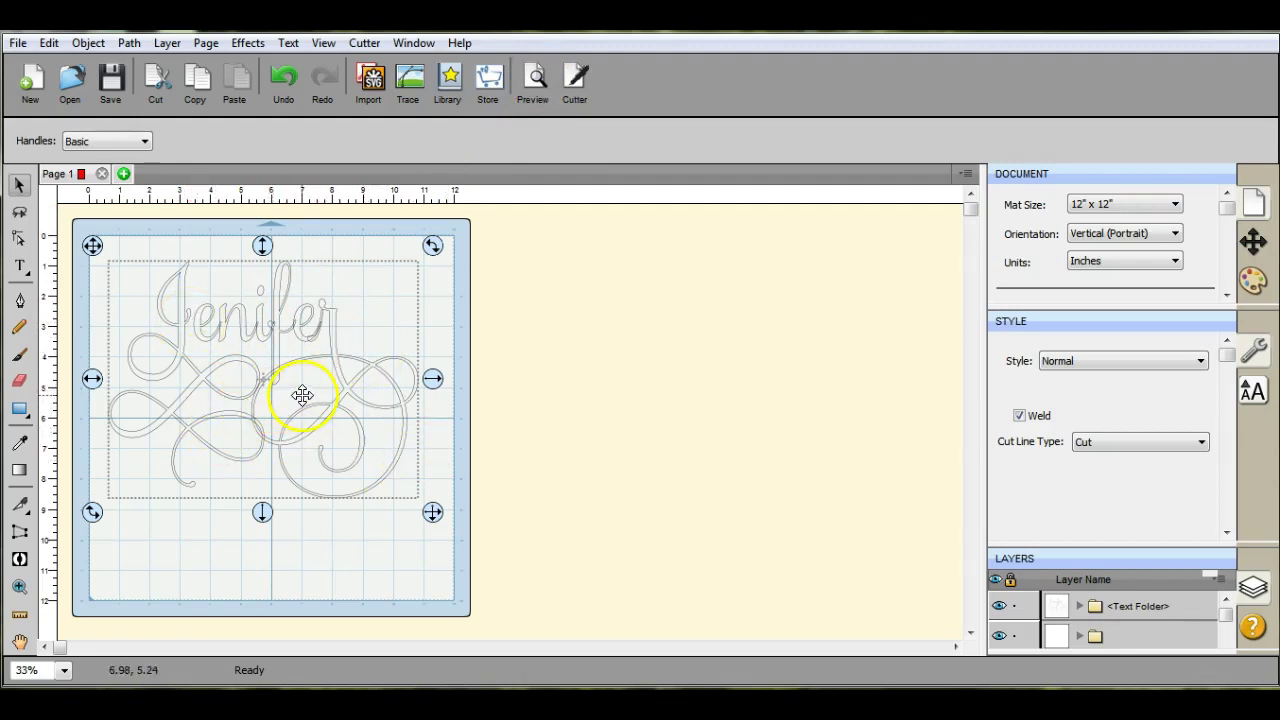
pyautogui.click(535, 80)
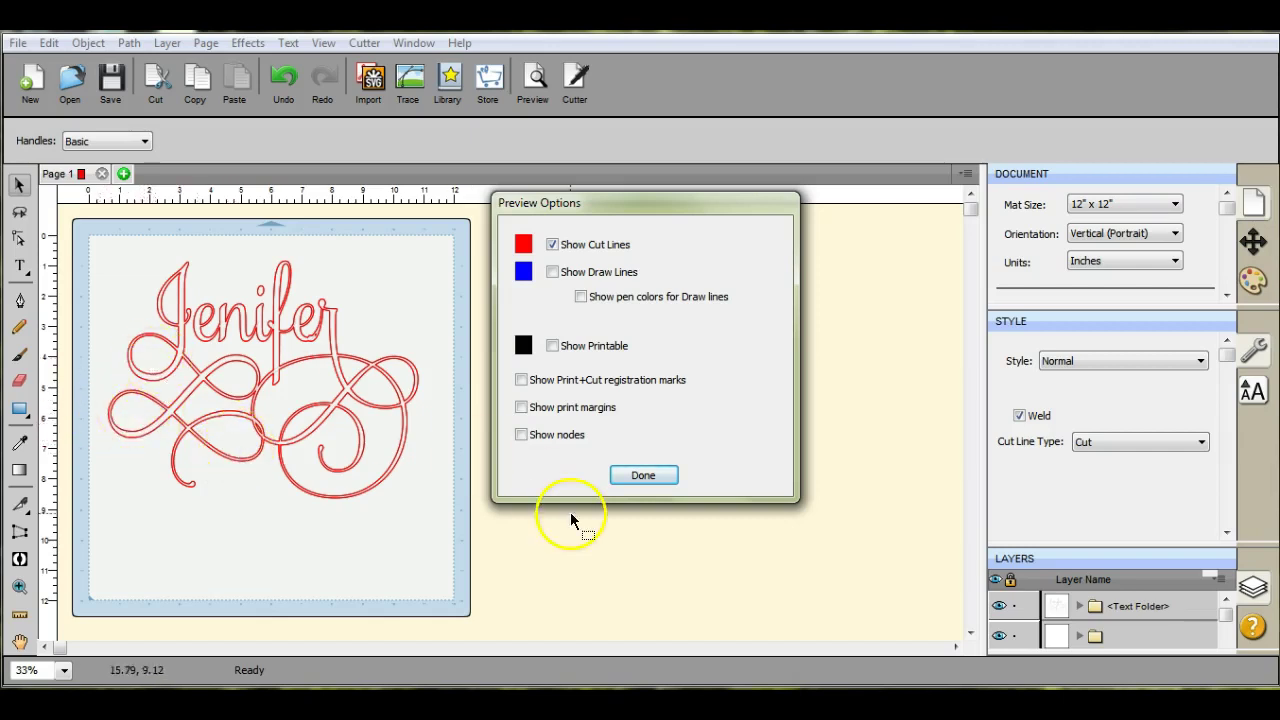
pyautogui.click(645, 477)
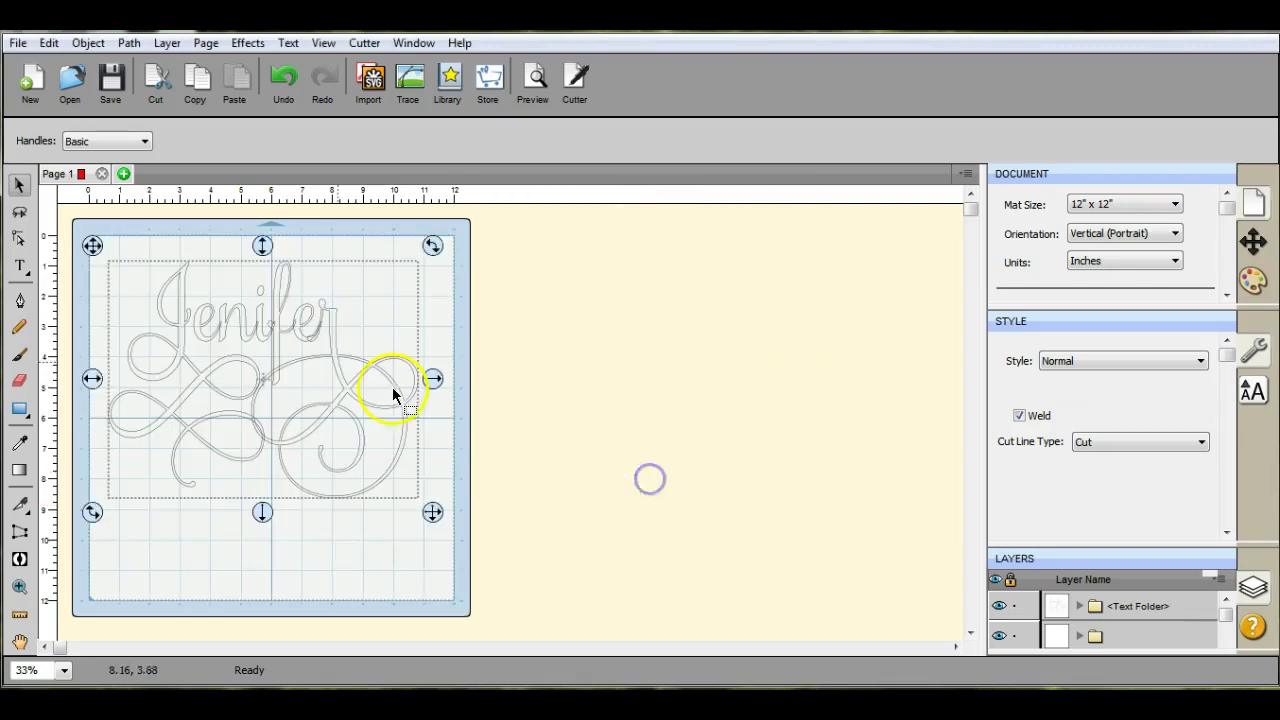
# Break Apart the Jenifer design, test-moving the lower swirl and undoing the move.
pyautogui.click(88, 43)
pyautogui.click(127, 205)
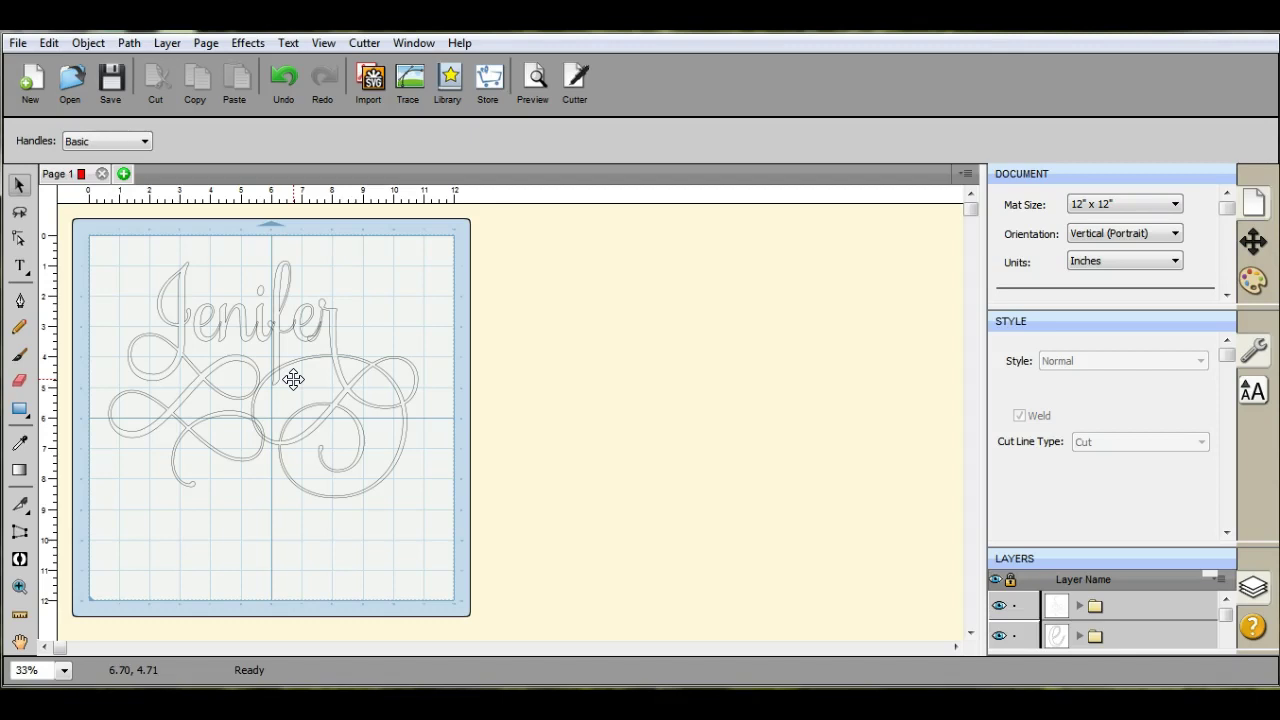
pyautogui.click(331, 327)
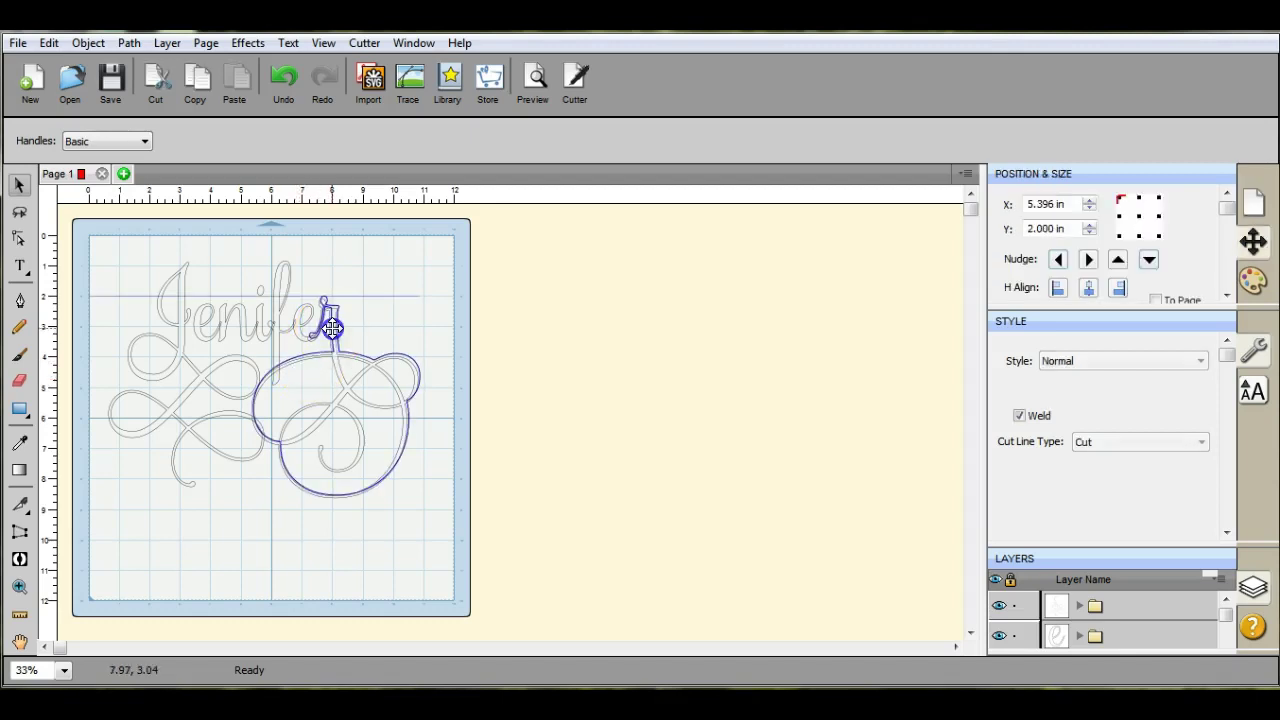
pyautogui.moveTo(331, 327); pyautogui.dragTo(351, 323)
pyautogui.click(305, 193)
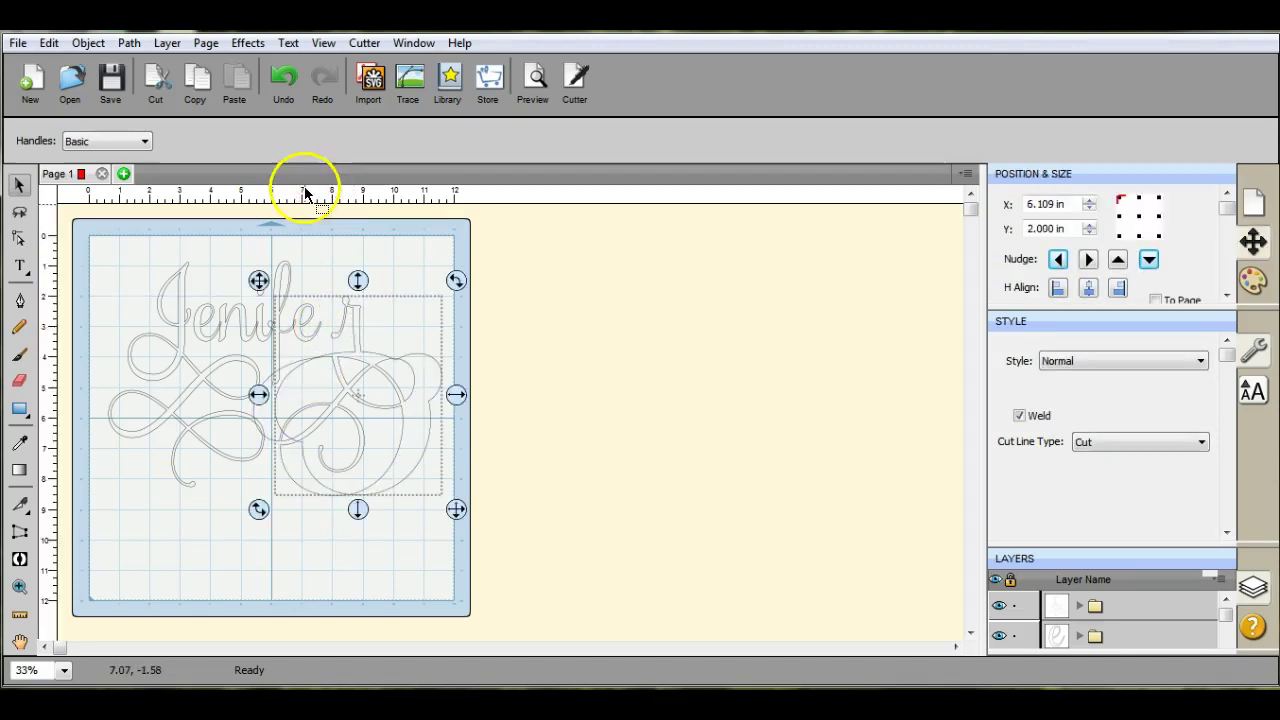
pyautogui.click(284, 80)
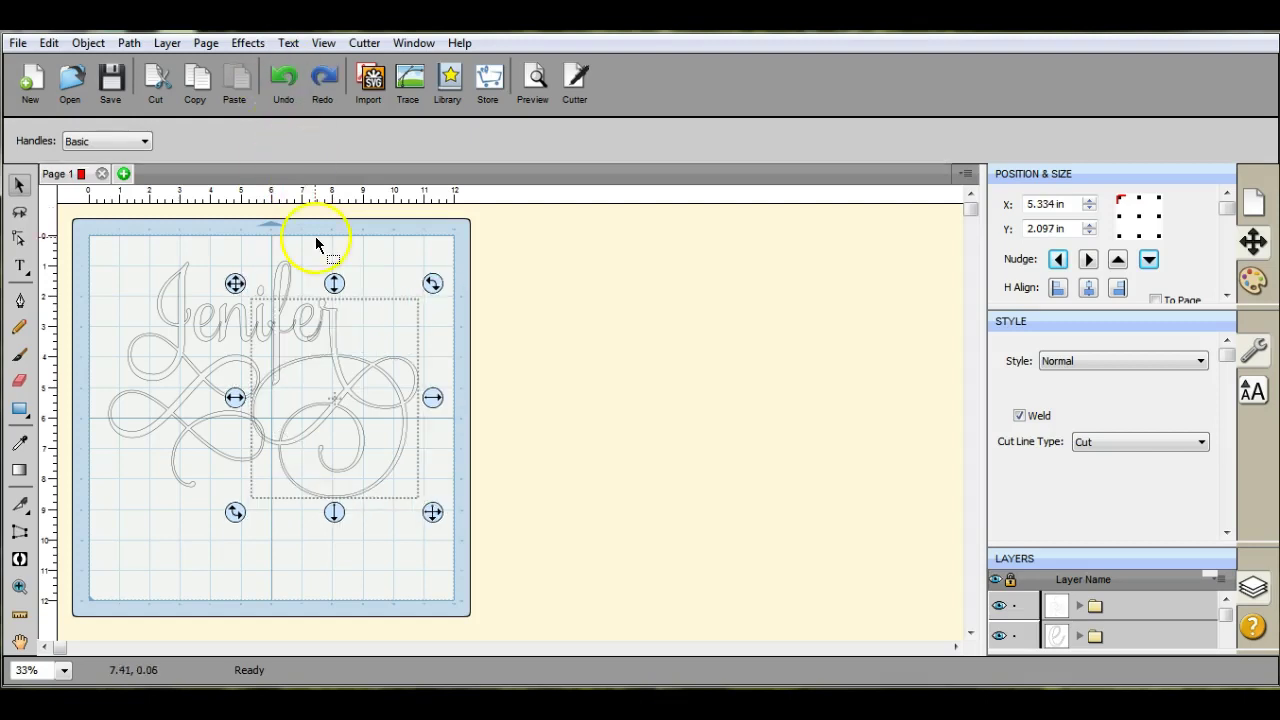
pyautogui.click(122, 253)
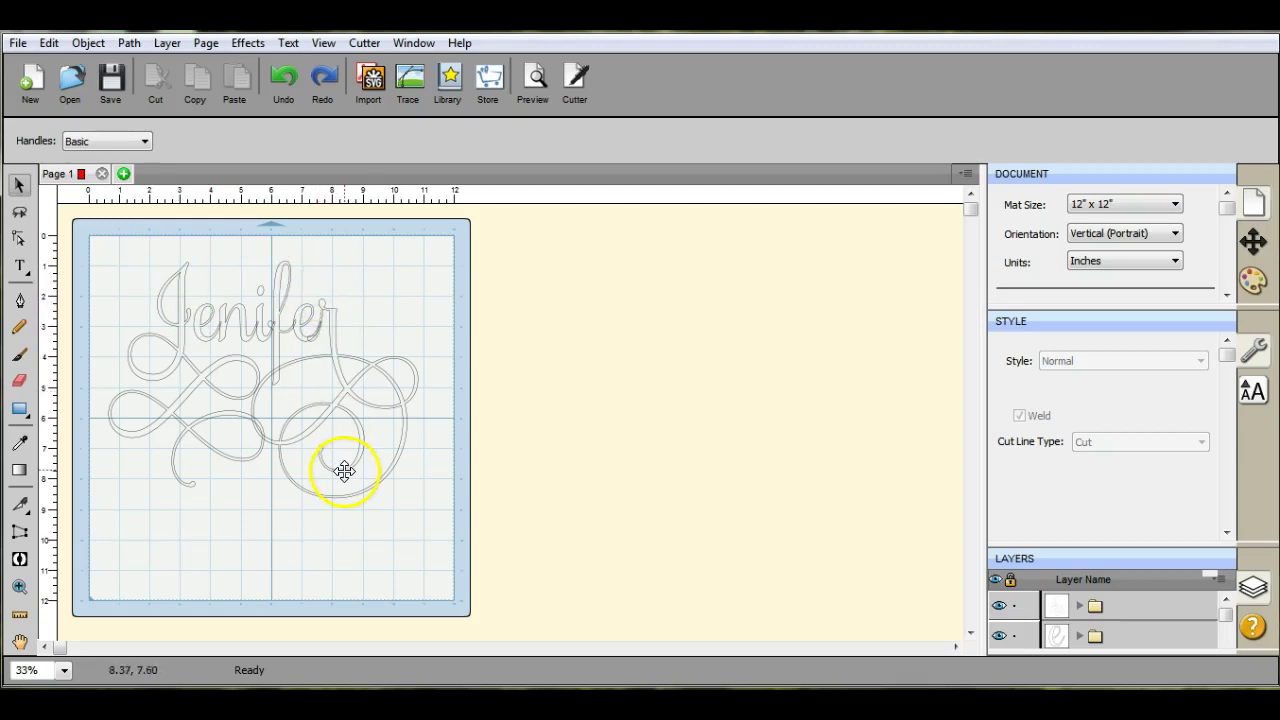
# Select every piece of the Jenifer design.
pyautogui.moveTo(297, 275); pyautogui.dragTo(443, 515)
pyautogui.click(443, 463)
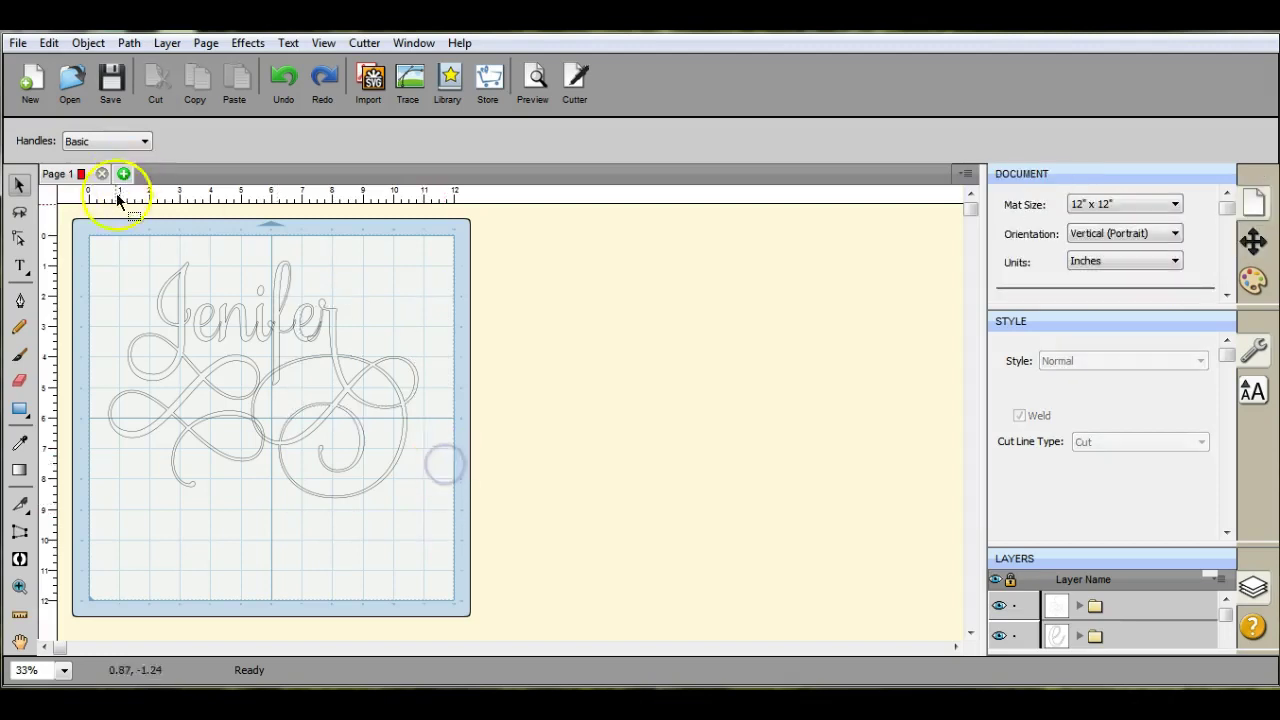
pyautogui.moveTo(93, 248); pyautogui.dragTo(437, 553)
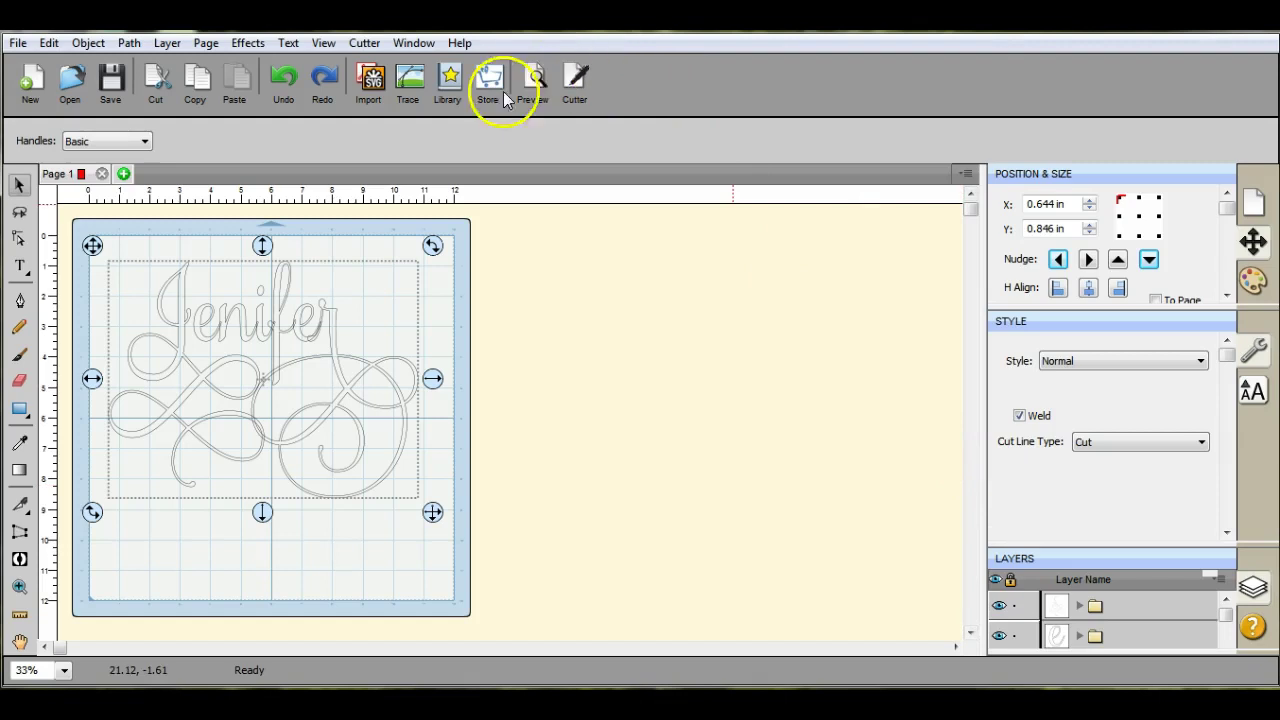
pyautogui.click(532, 80)
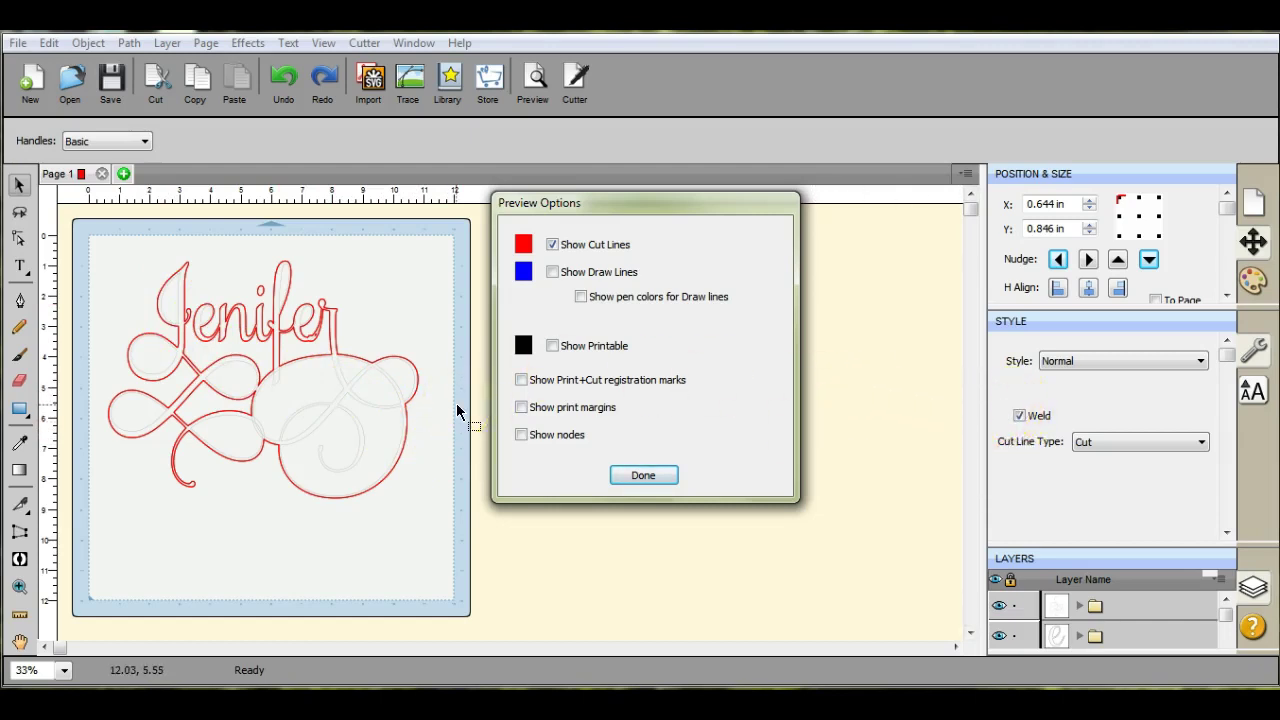
pyautogui.click(655, 476)
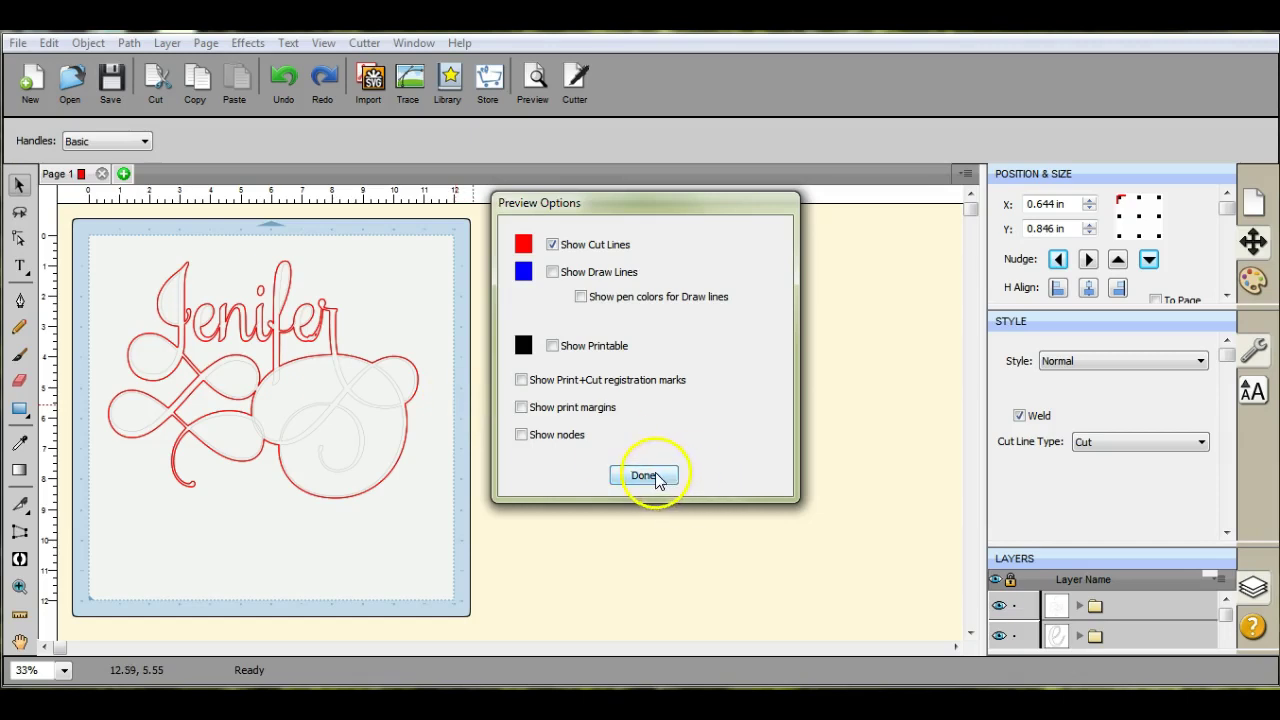